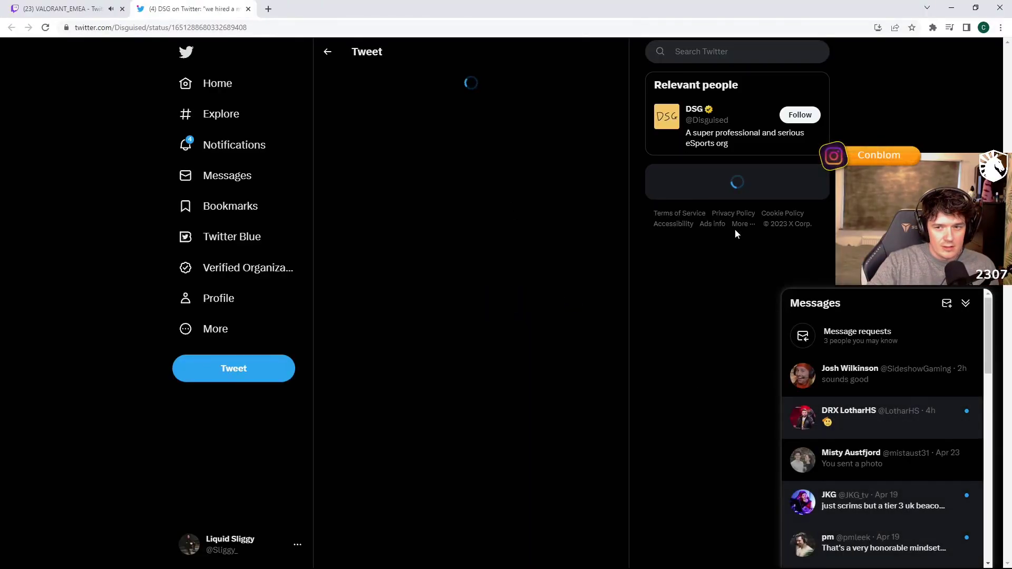
- Collapse the Messages panel while DSG's motivational-speaker tweet video plays
click(965, 305)
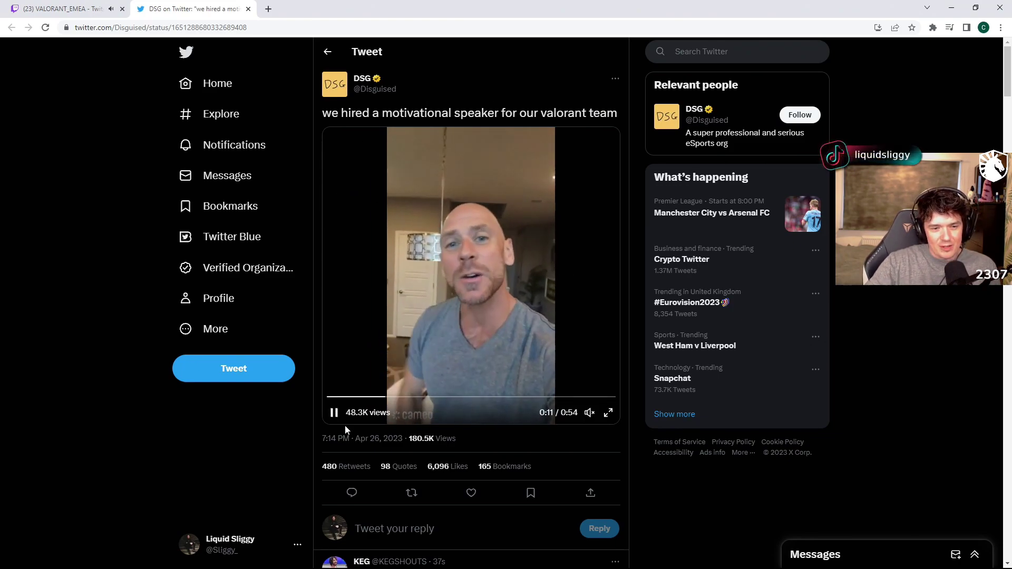
- Close the Twitter tab and put the VALORANT_EMEA GIA vs. TL stream fullscreen
click(248, 9)
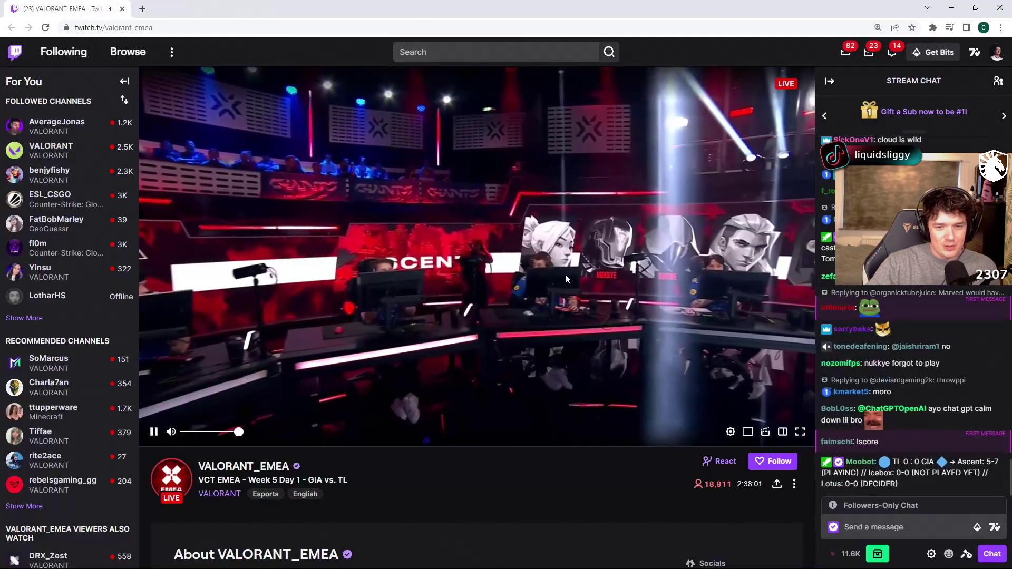
double_click(565, 274)
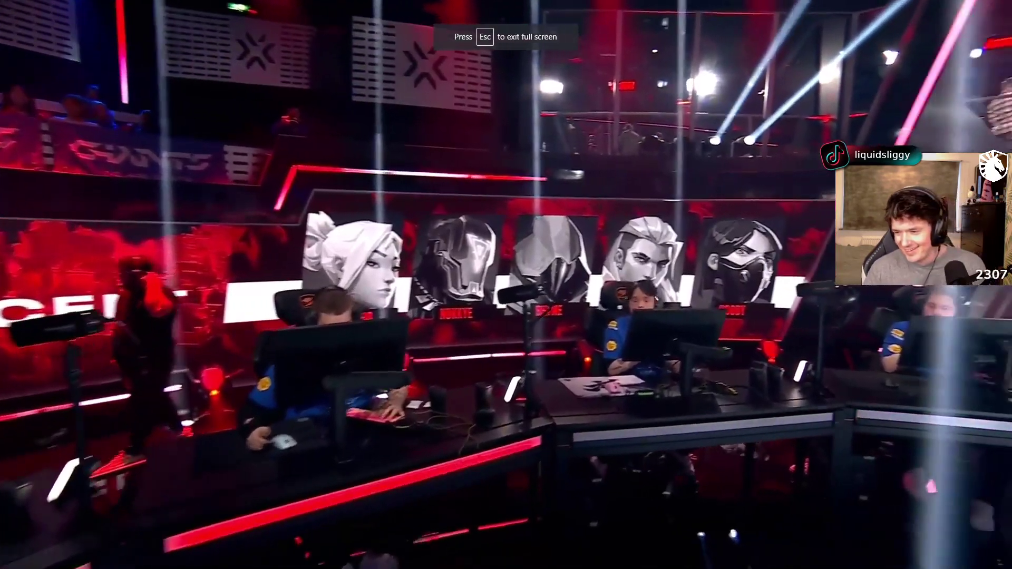